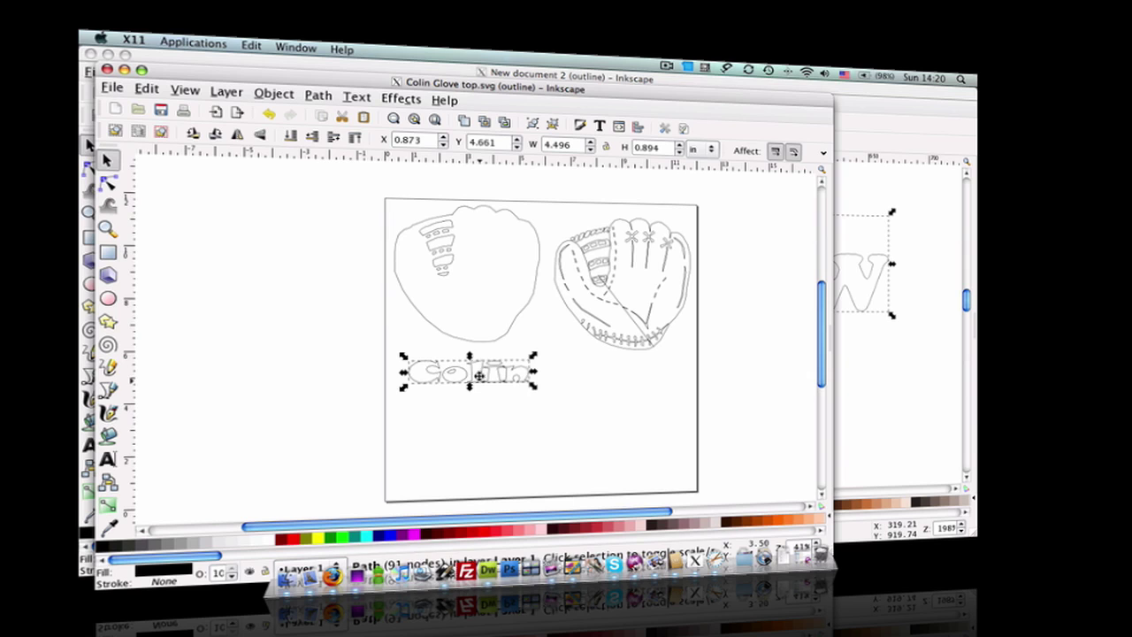
Zoom in on the Colin lettering and the bottom curve of the glove
mouse_move(479, 376)
mouse_down()
mouse_move(501, 417)
mouse_move(538, 398)
mouse_move(438, 372)
mouse_move(442, 347)
mouse_move(482, 356)
mouse_up()
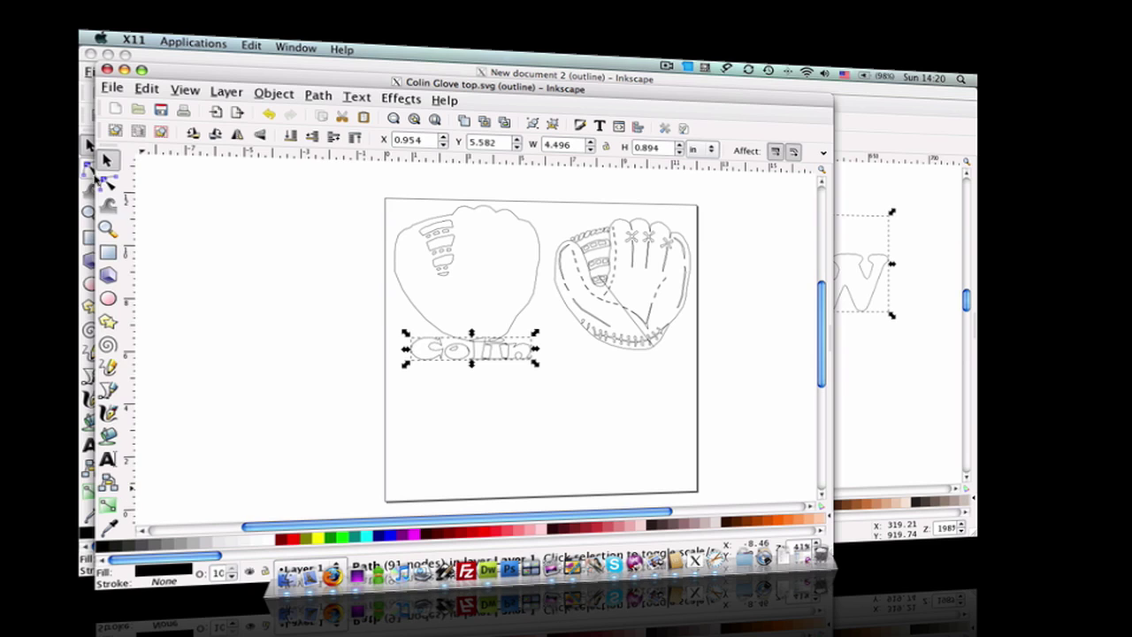
click(107, 228)
drag(372, 267, 589, 404)
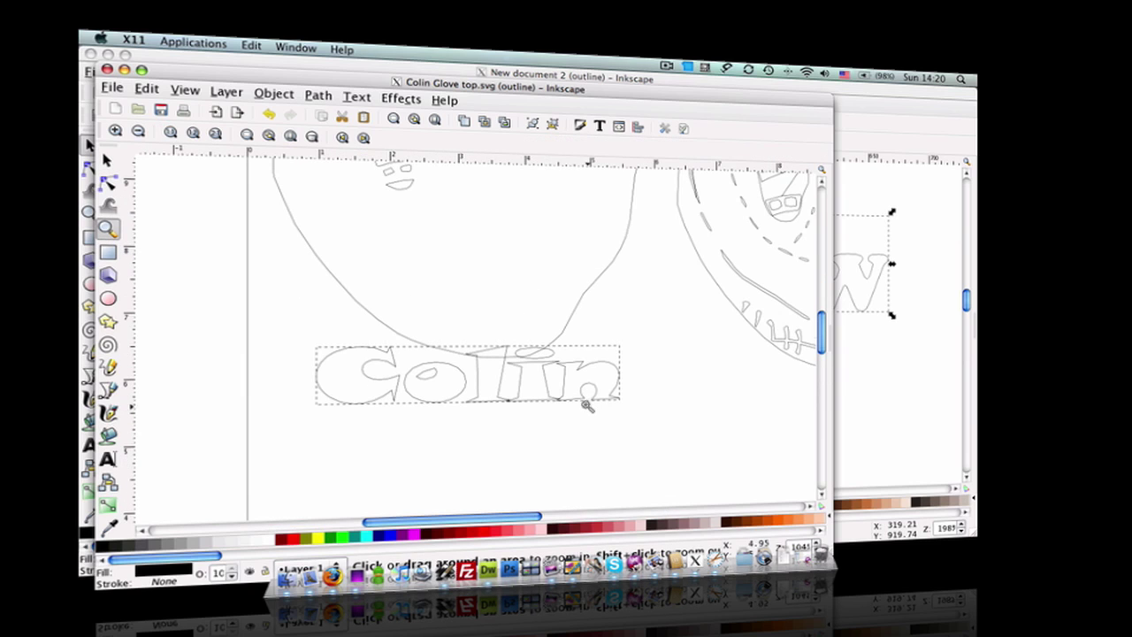
click(759, 398)
key(F1)
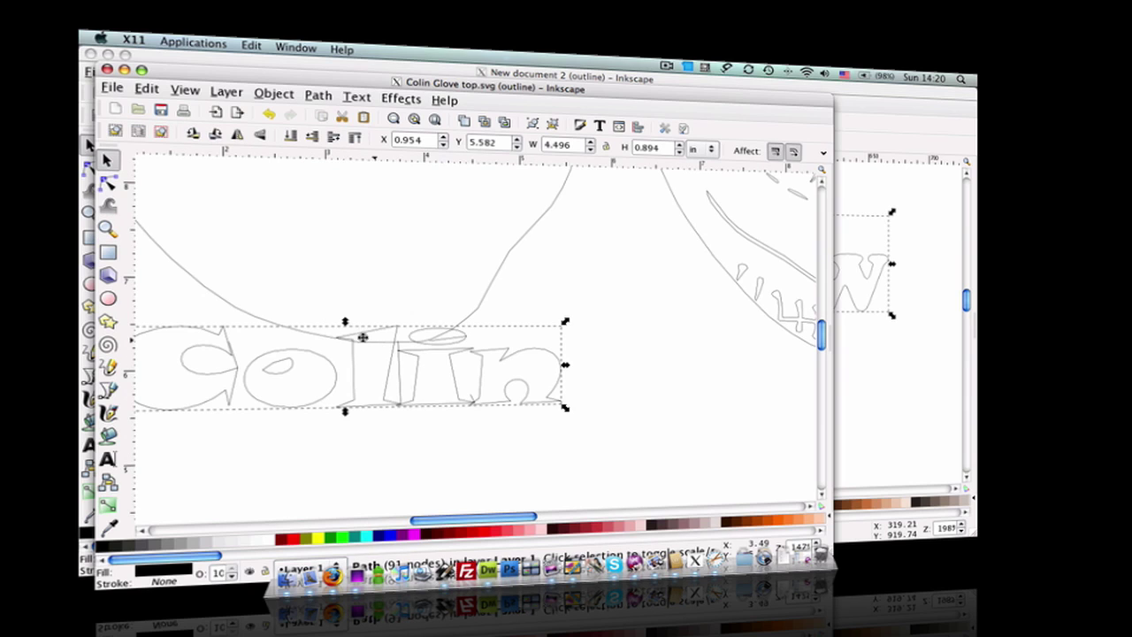
scroll(347, 336, left, 3)
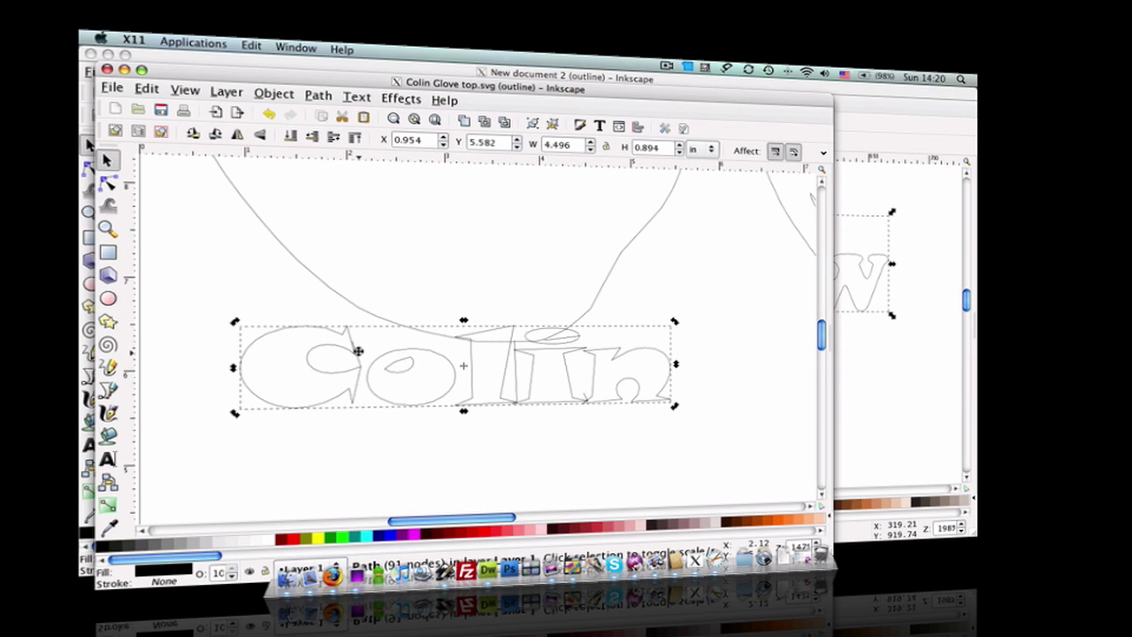
Union the glove curve with the Colin lettering, then drag it to confirm it's one path
shift+click(360, 305)
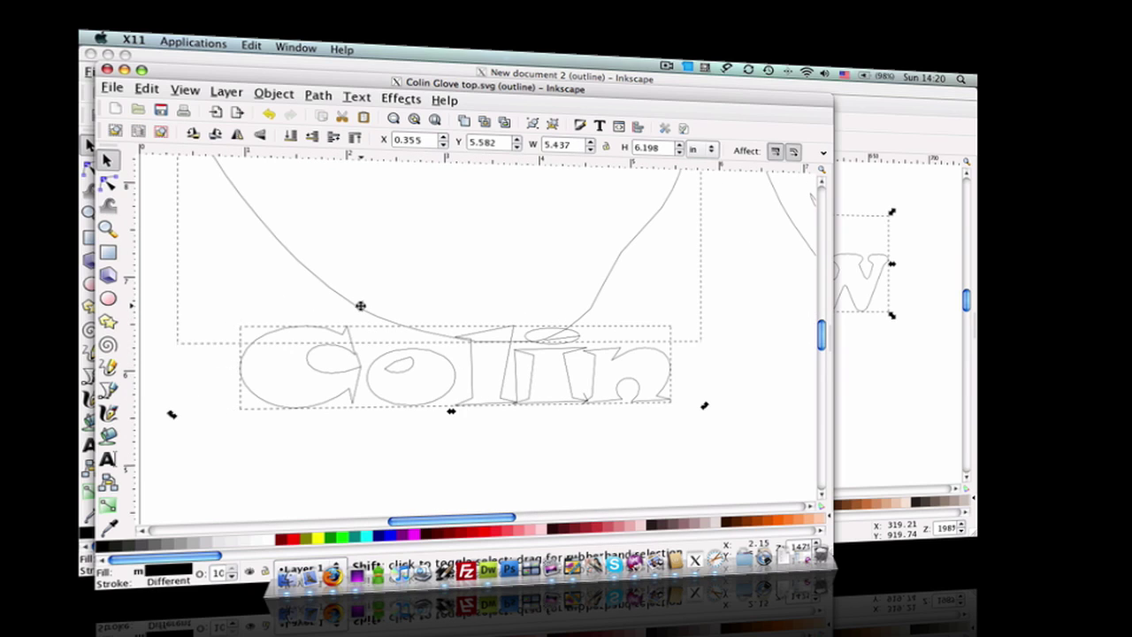
click(320, 96)
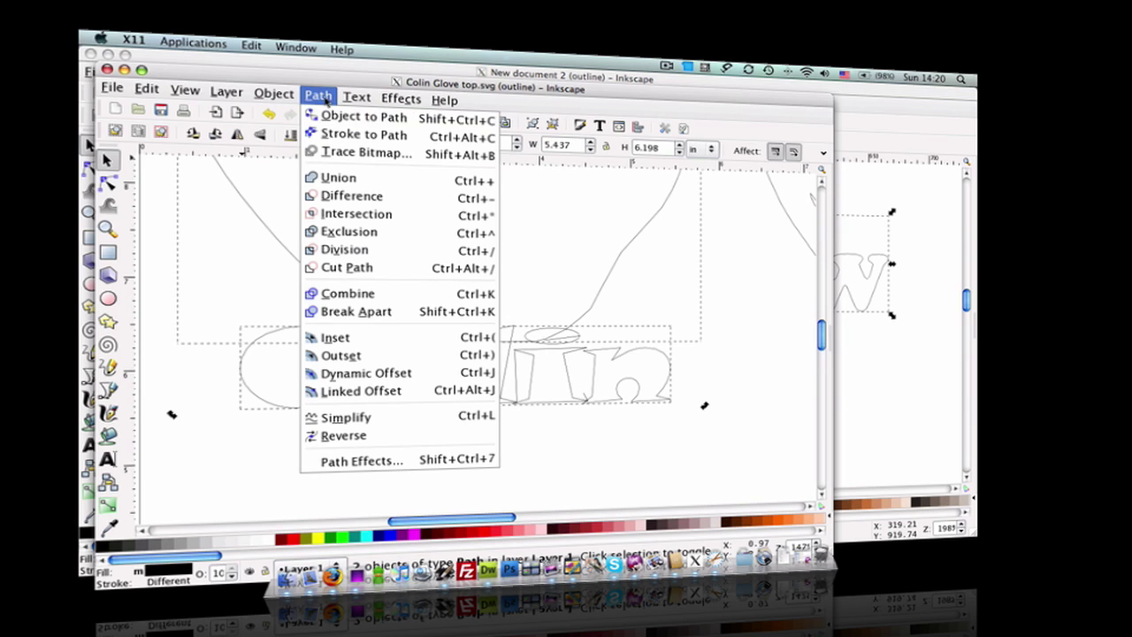
click(336, 179)
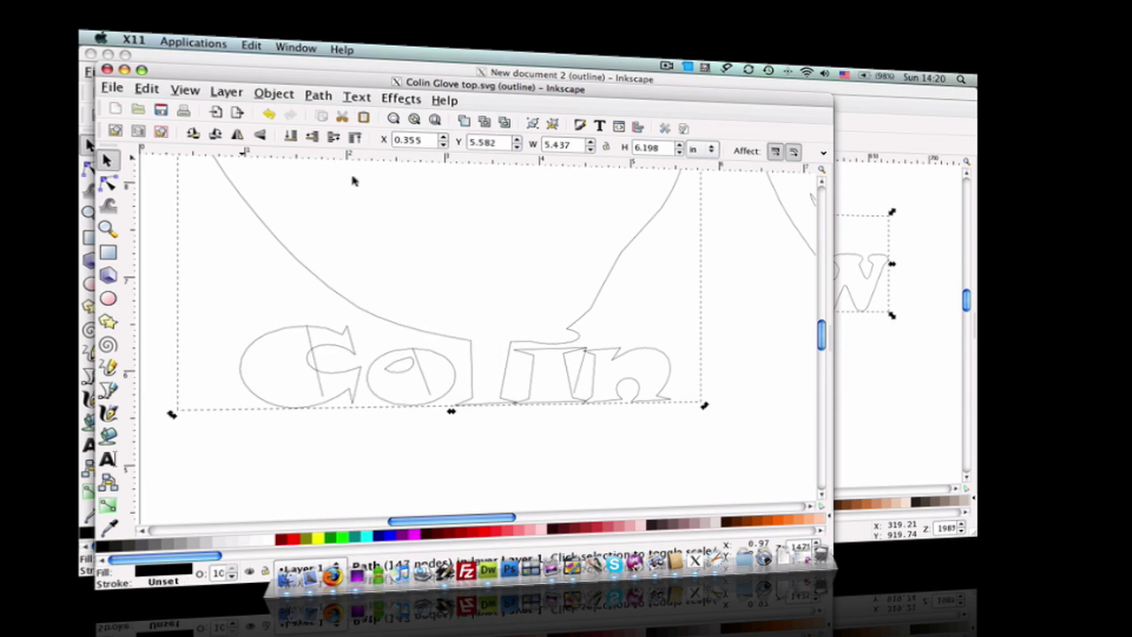
click(526, 482)
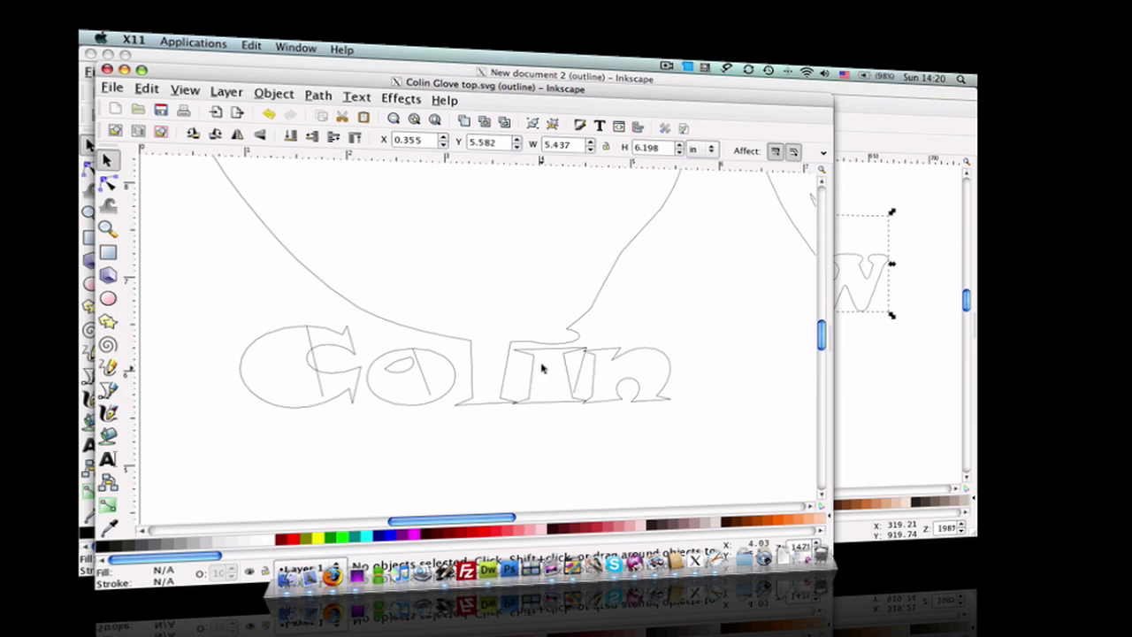
drag(526, 341, 515, 302)
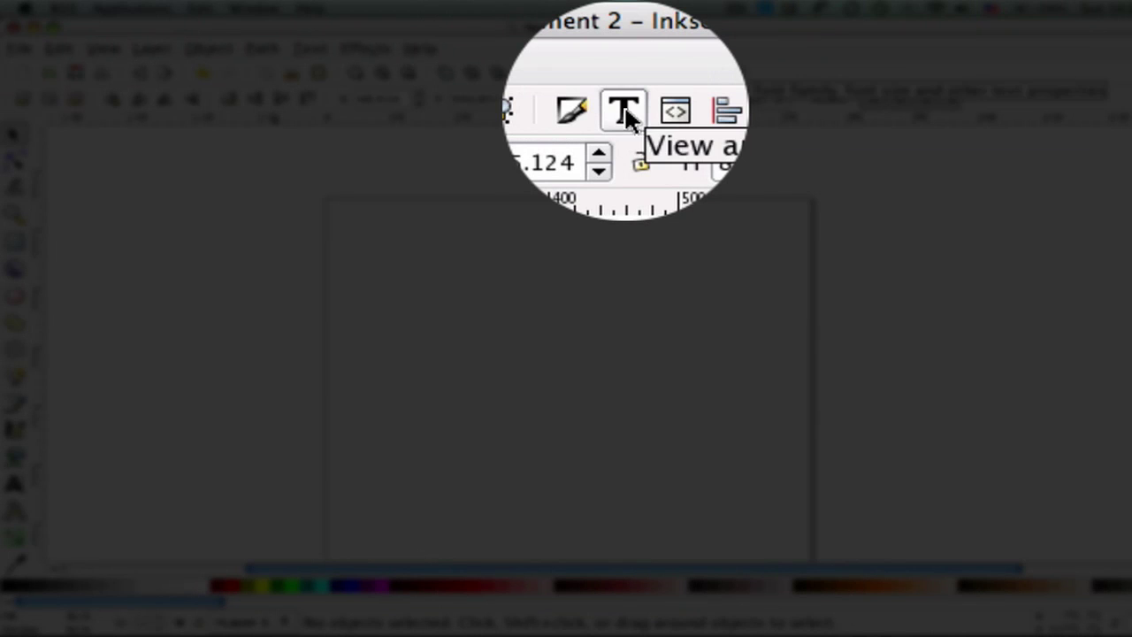
Choose Cooper Std Black, Heavy style, size 64 in the Text and Font settings
click(625, 112)
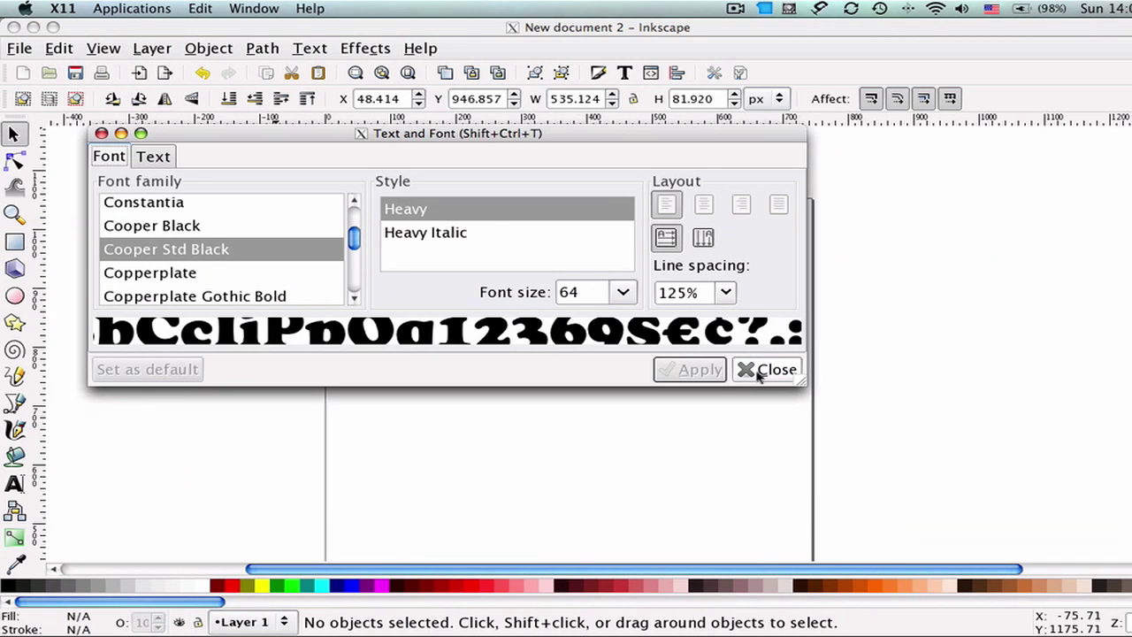
click(763, 370)
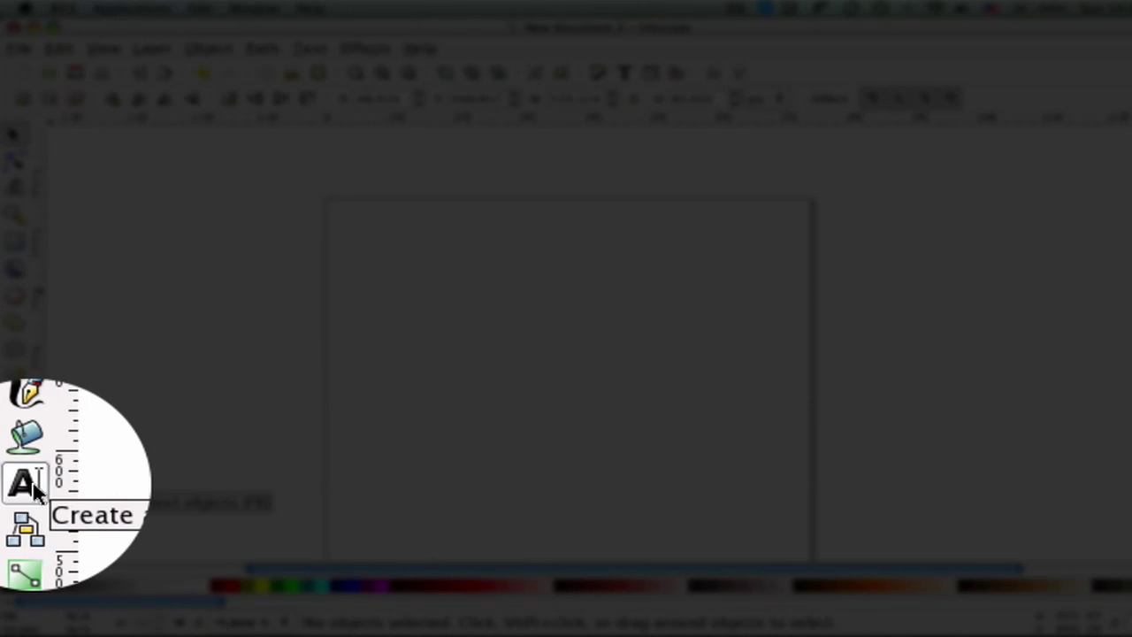
Type 'SCRAPPYDEW' as new text near the top-left of the page
click(14, 483)
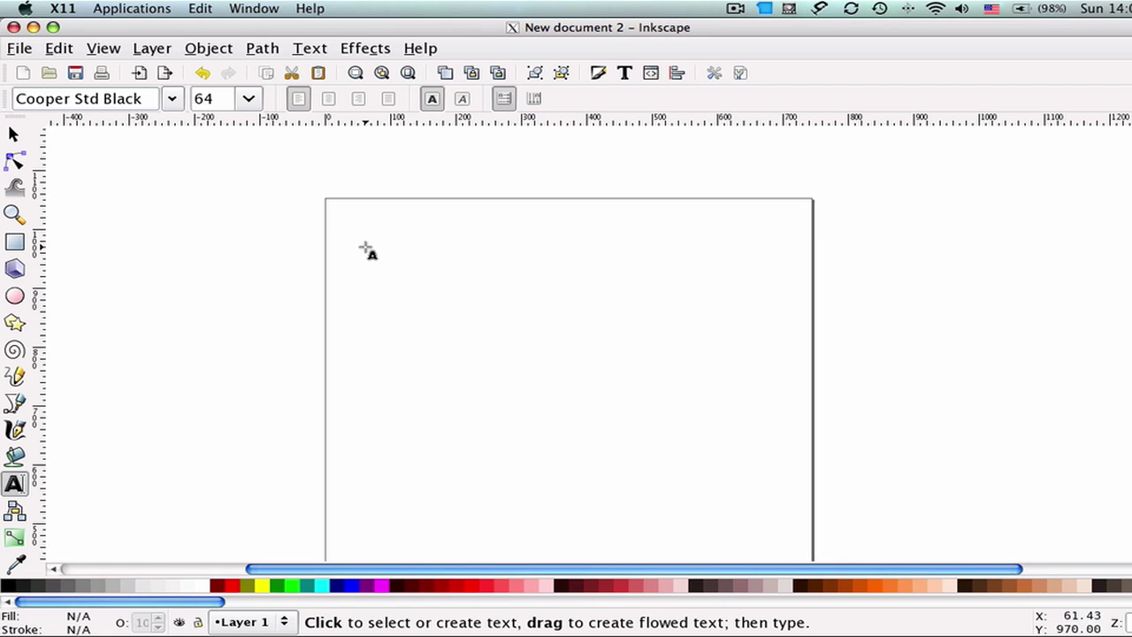
click(366, 245)
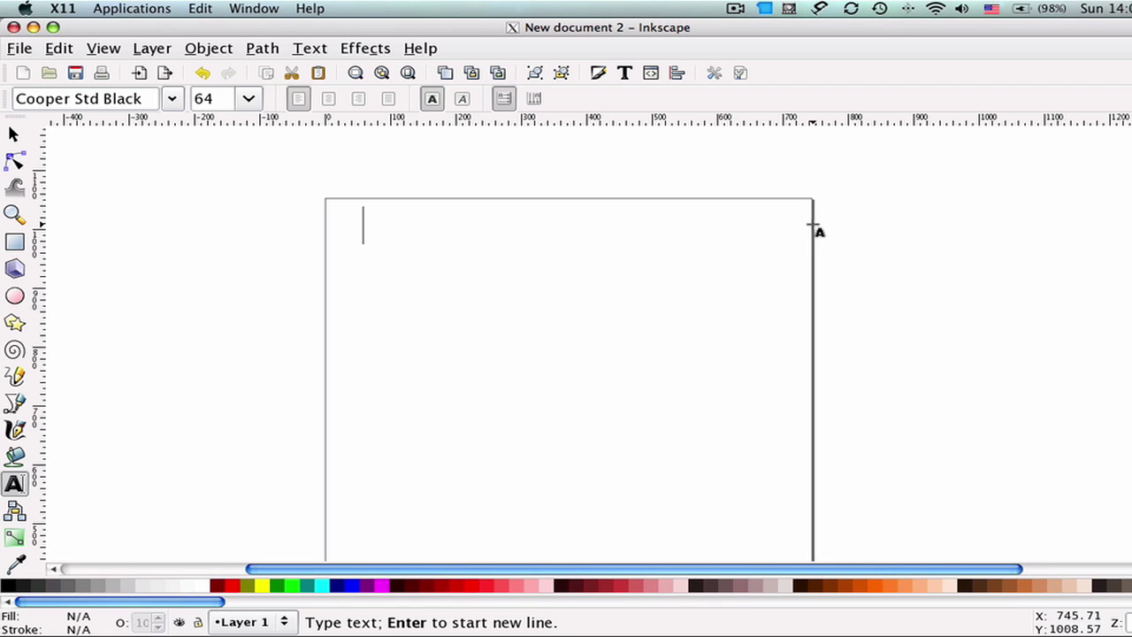
text(S)
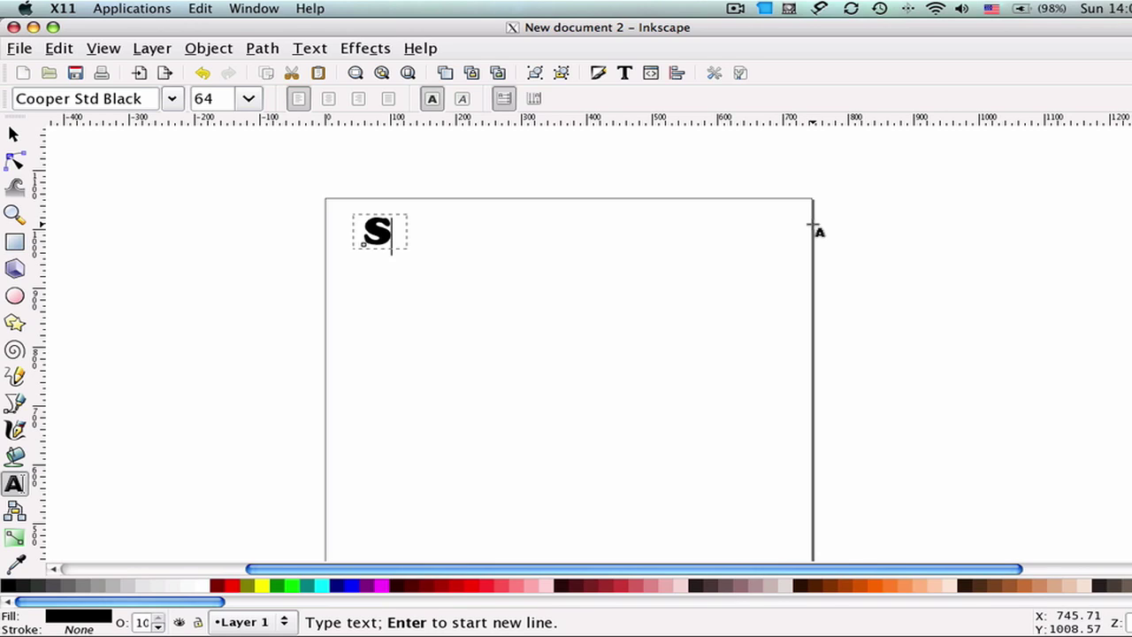
text(CRAPPYDEW)
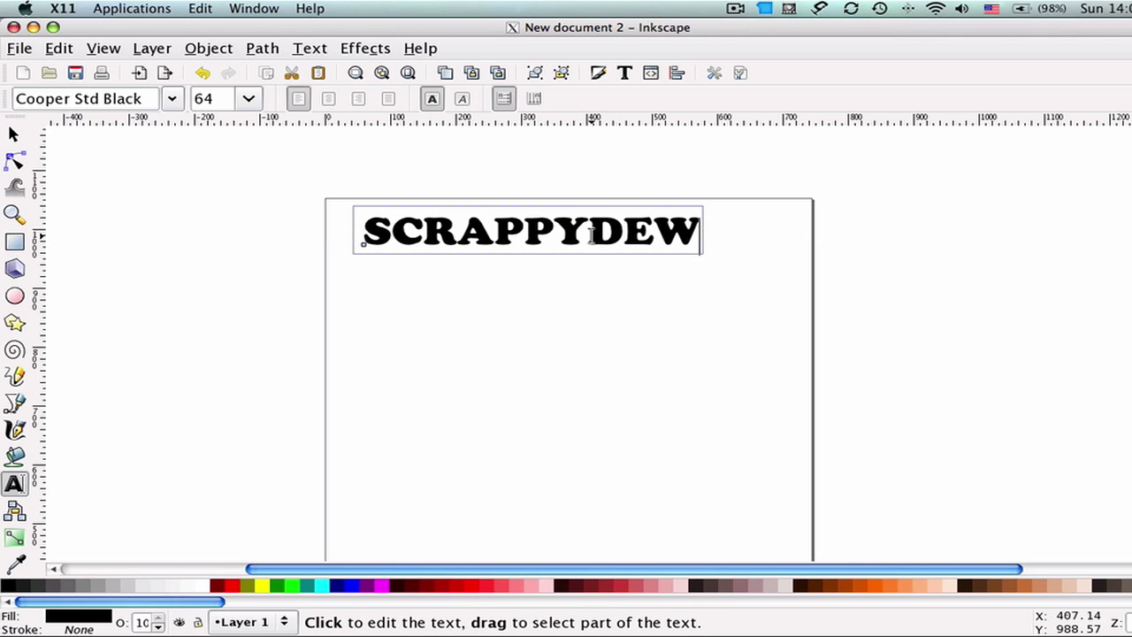
Put DEW on its own line below SCRAPPY, with an empty line between them
click(590, 233)
click(598, 235)
key(Return)
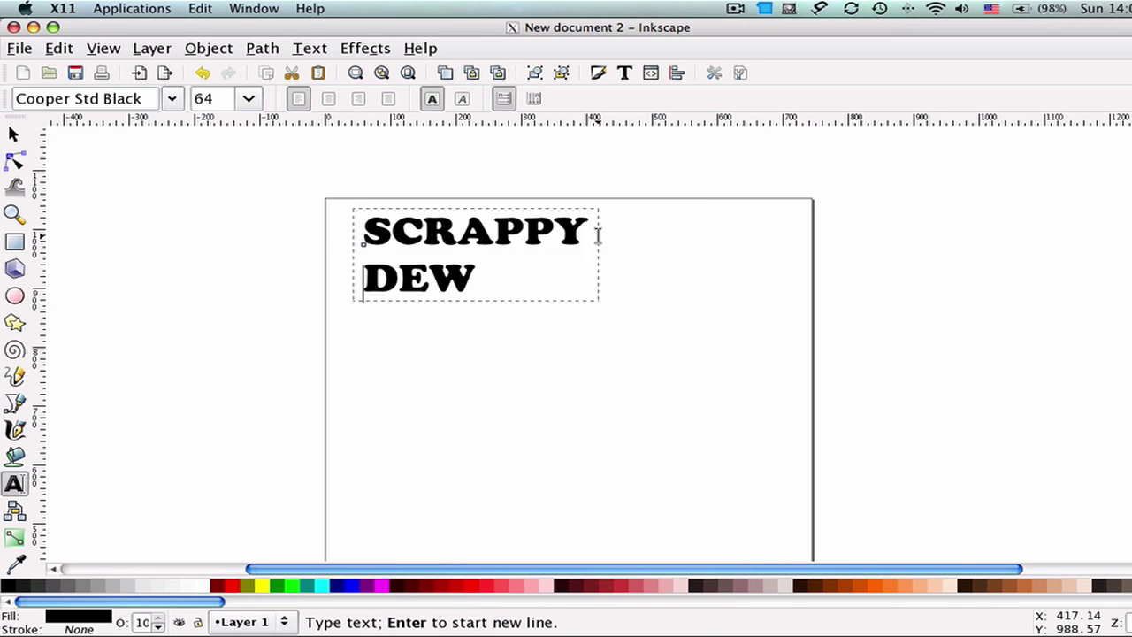
key(Return)
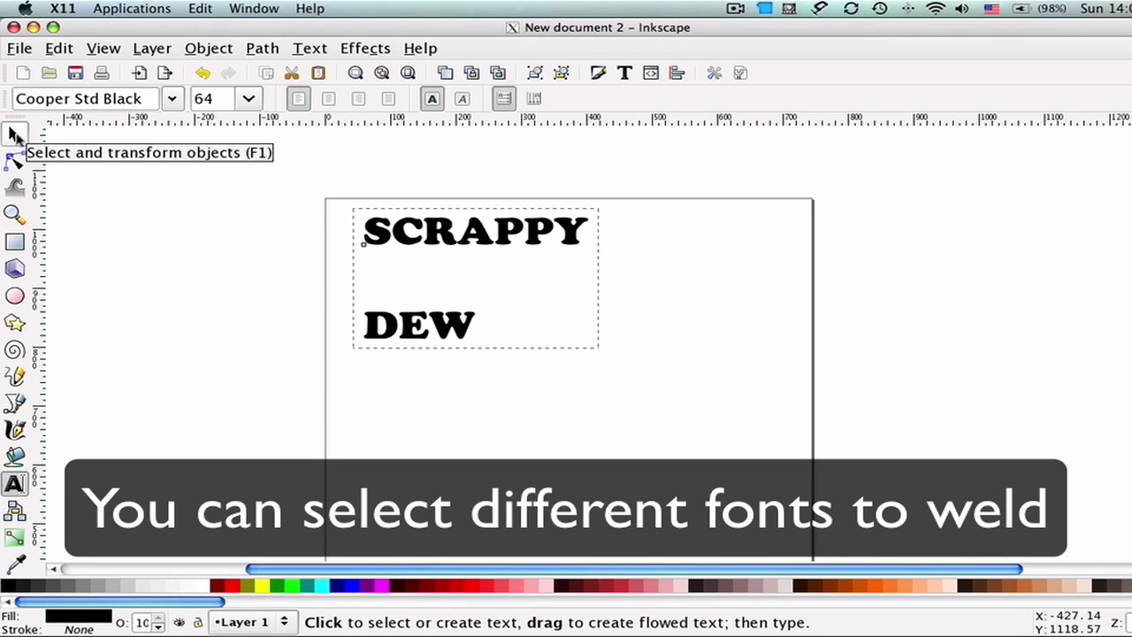
Move the SCRAPPY DEW text down-right and convert it to a path
click(15, 135)
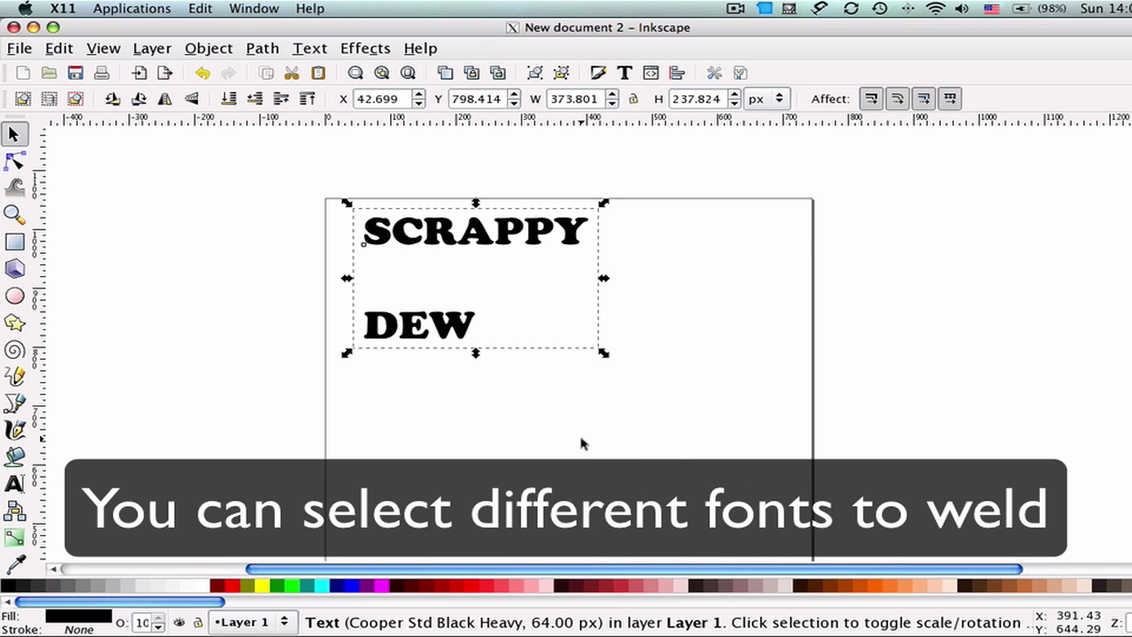
drag(445, 321, 540, 440)
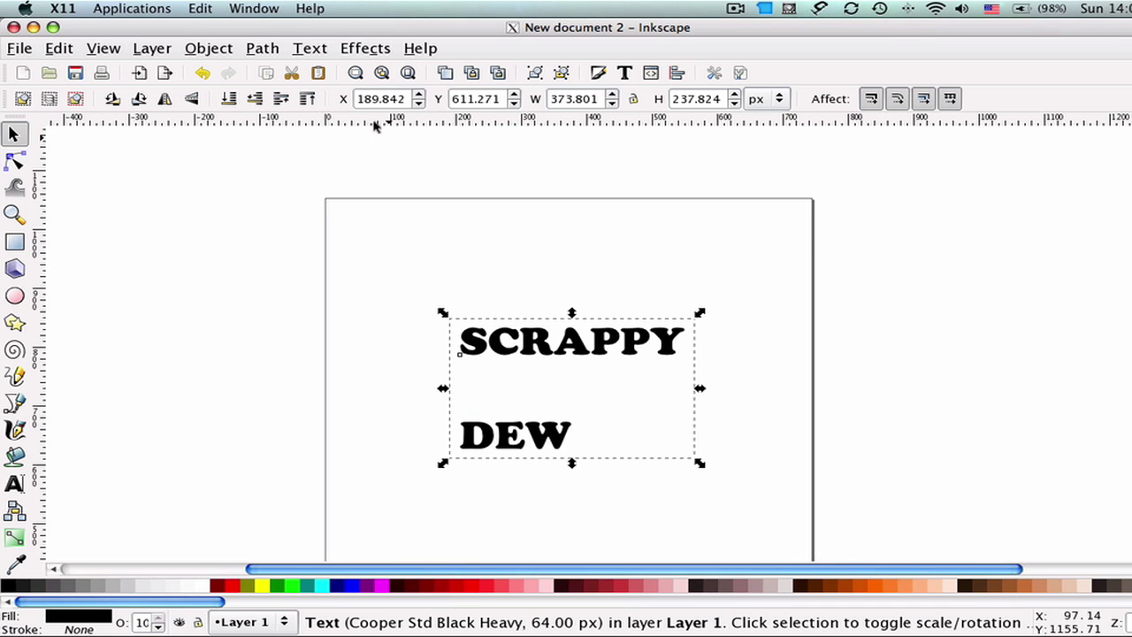
click(263, 49)
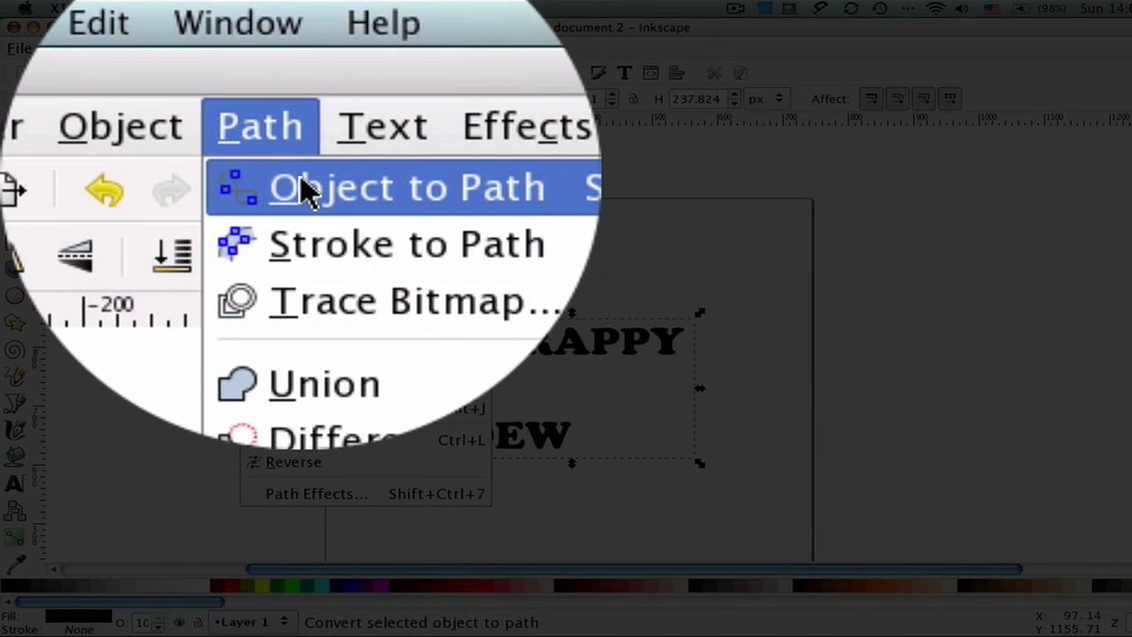
click(278, 70)
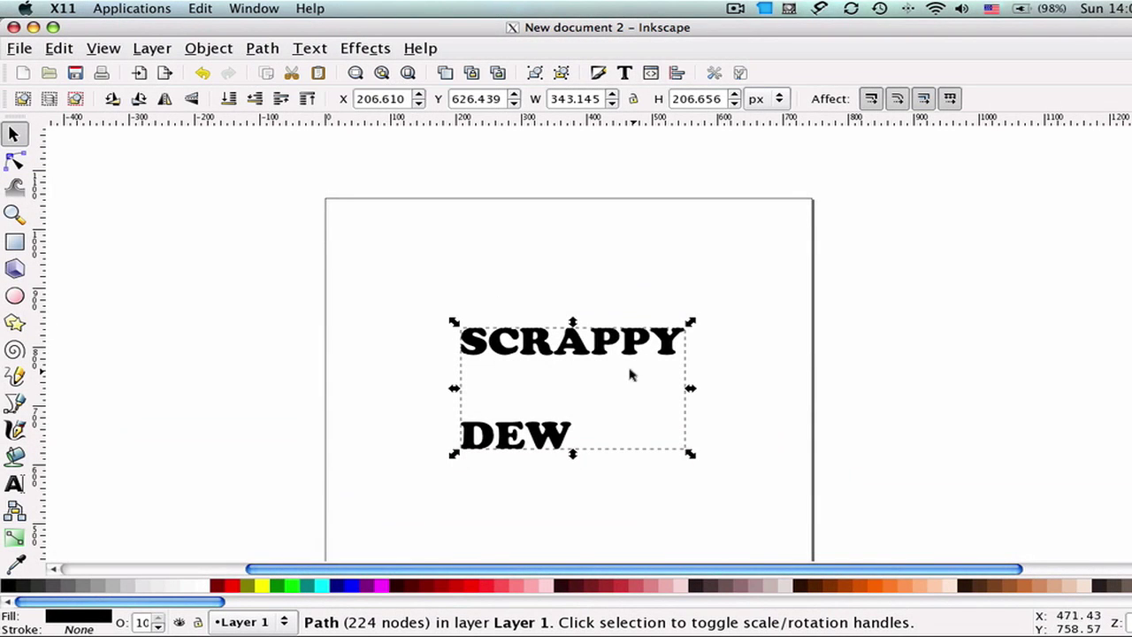
Shift the lettering path up-left and break it apart into separate letter shapes
click(705, 300)
click(584, 347)
drag(584, 348, 566, 316)
click(262, 48)
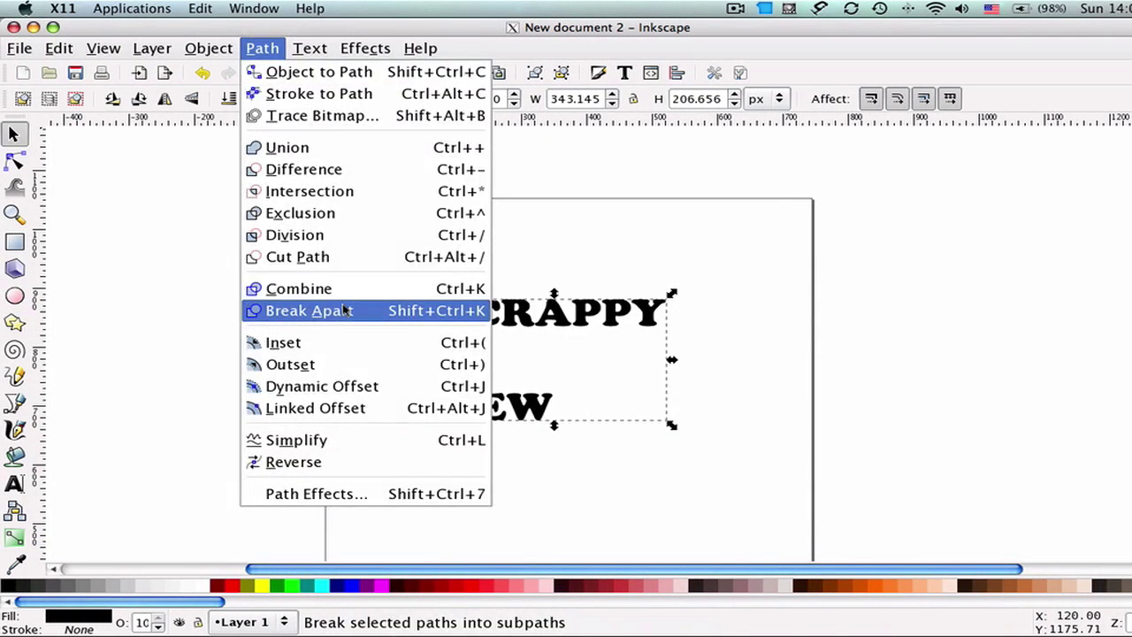
click(345, 314)
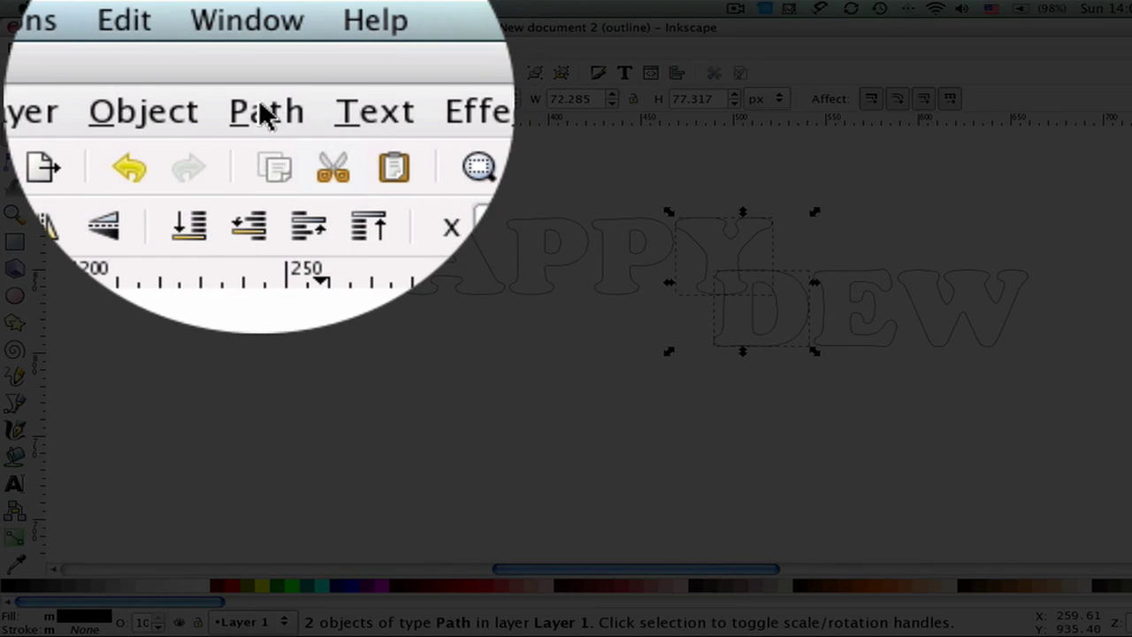
Combine the selected SCRAPPY DEW letters into one path
click(262, 115)
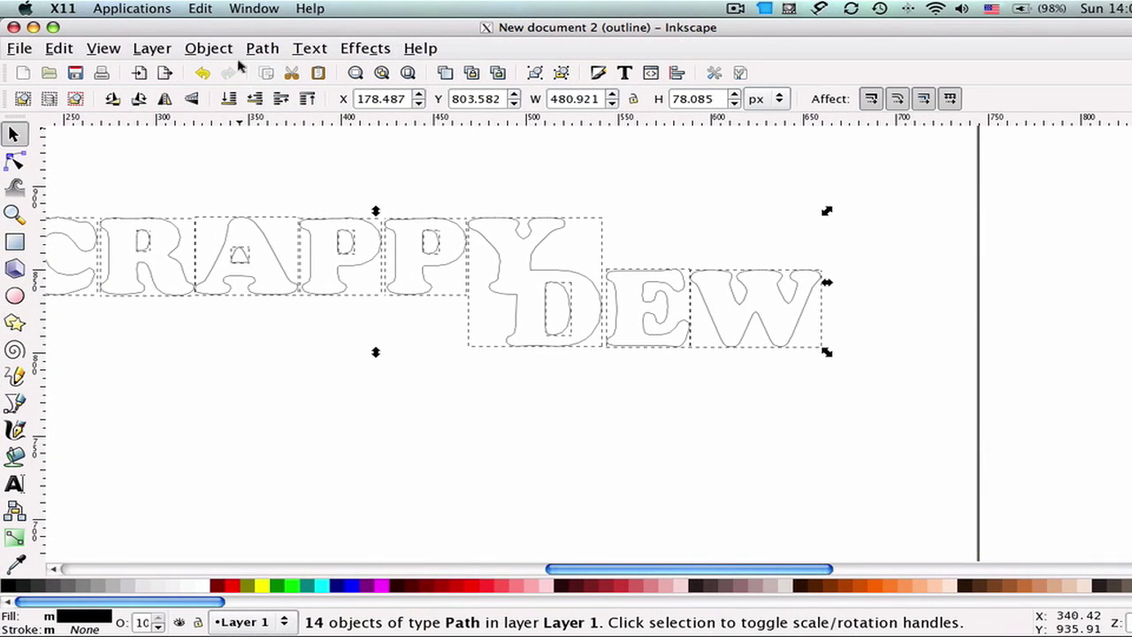
click(263, 48)
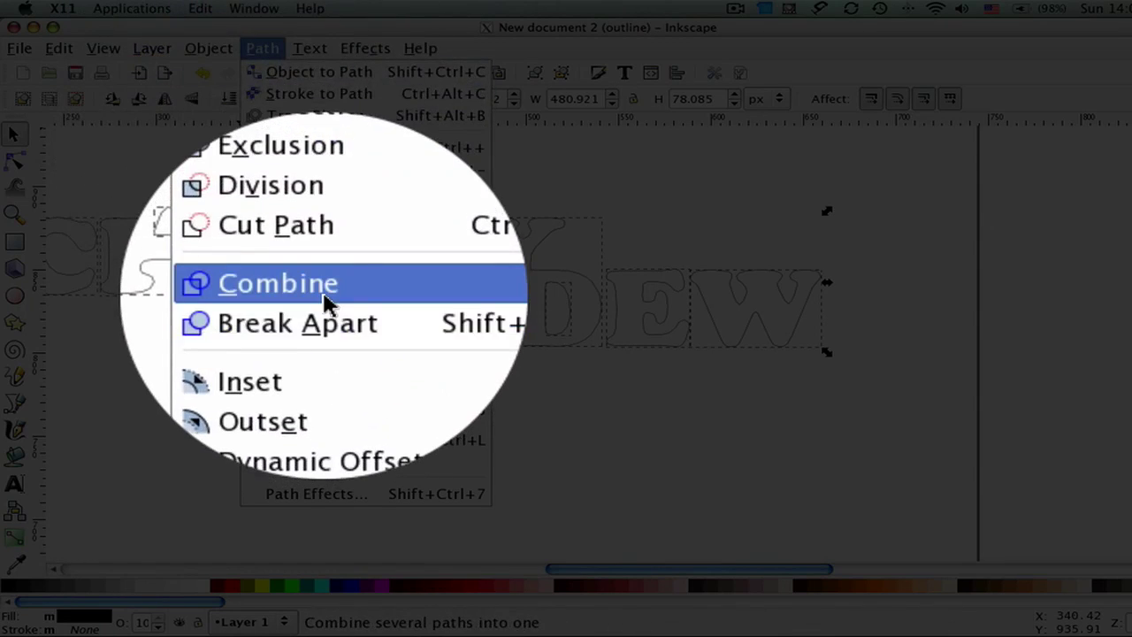
click(325, 303)
Shift the combined word path right and slightly down
click(586, 349)
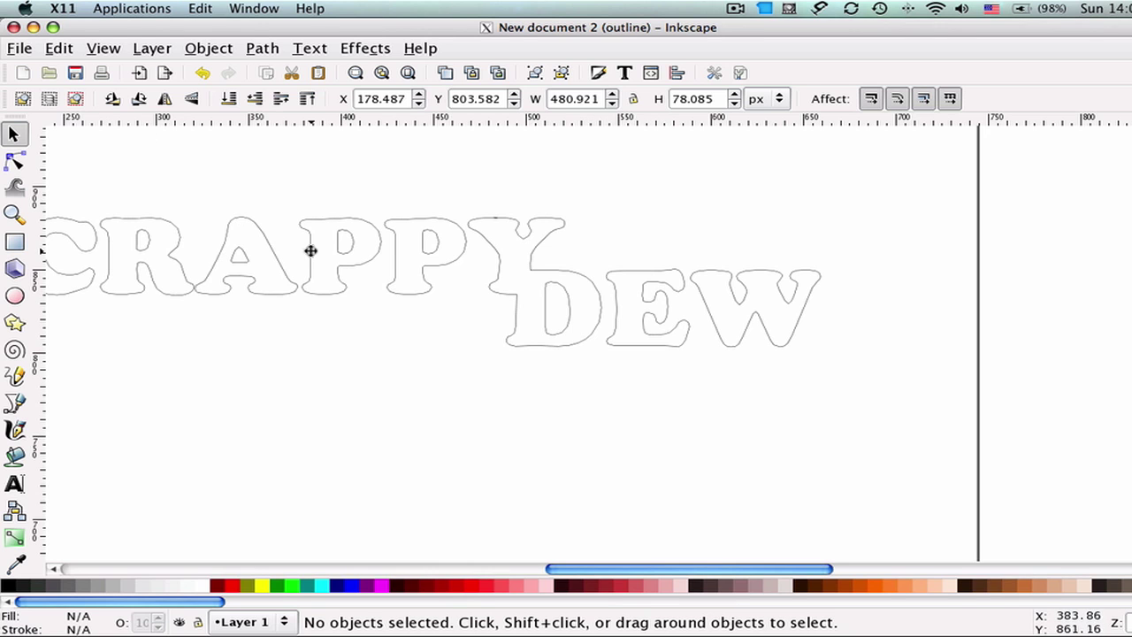
drag(327, 260, 450, 283)
click(442, 286)
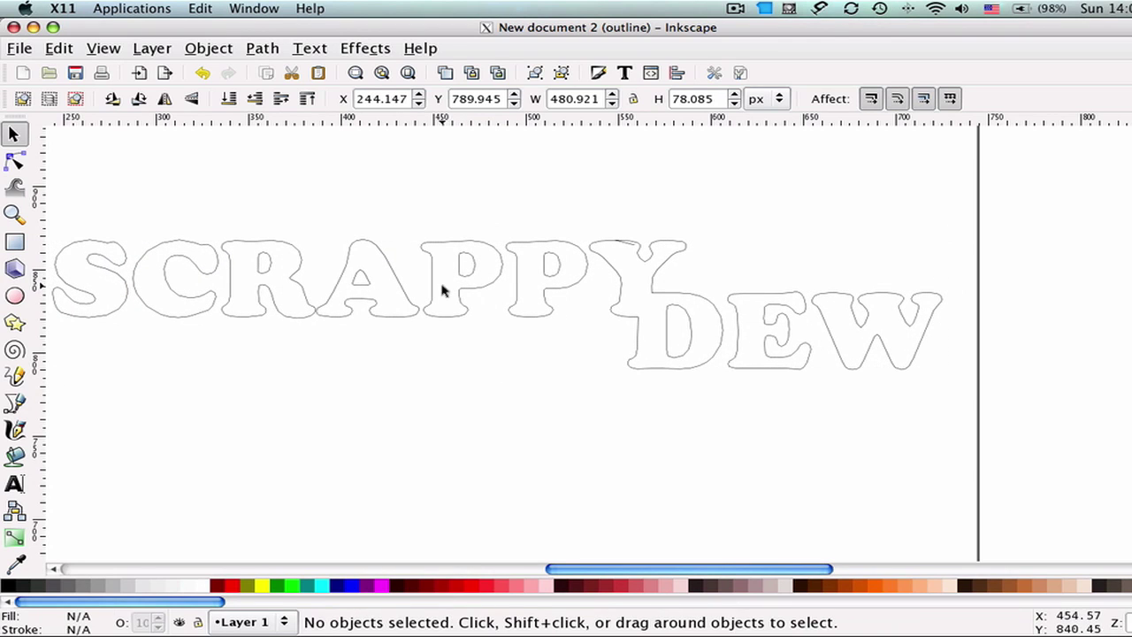
click(428, 244)
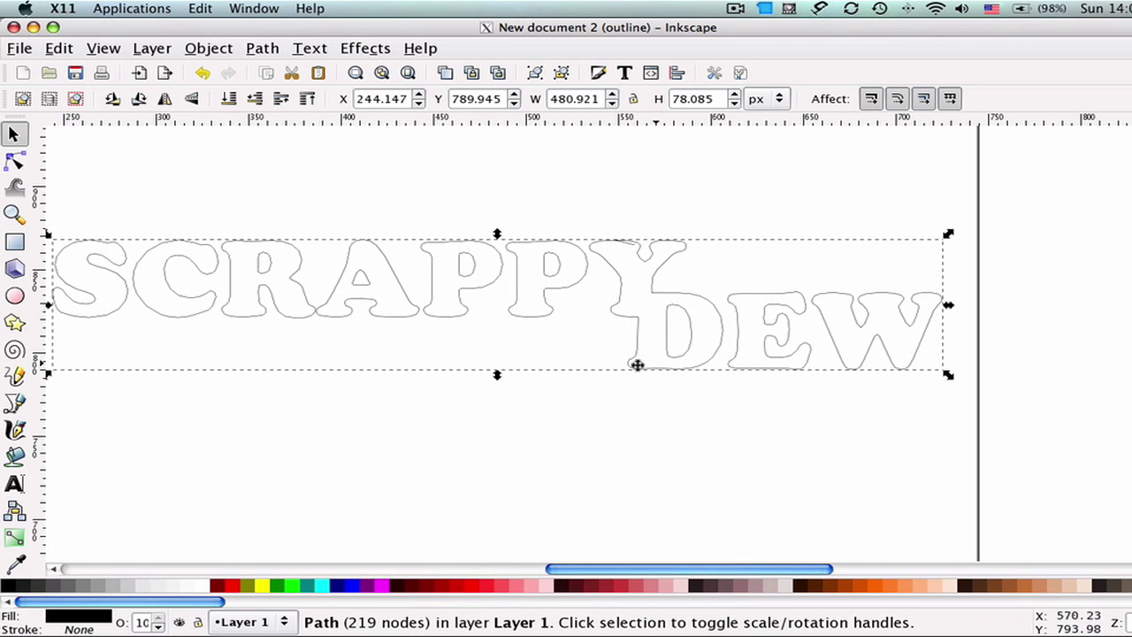
click(637, 429)
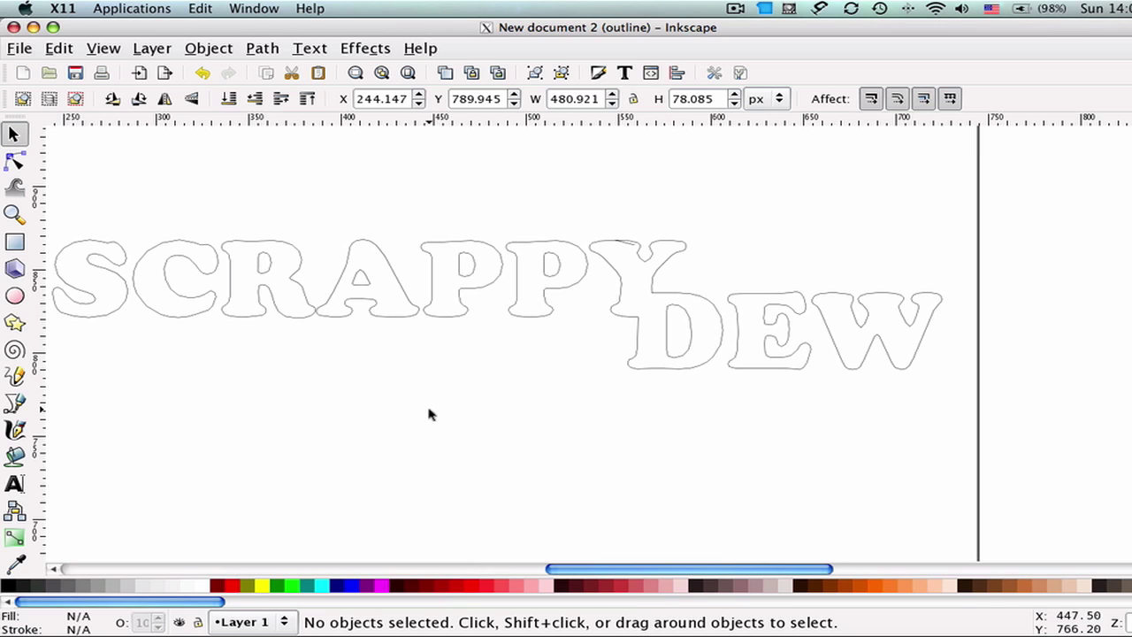
Undo twice to restore the separate letter paths and bring DEW into view
key(ctrl+z)
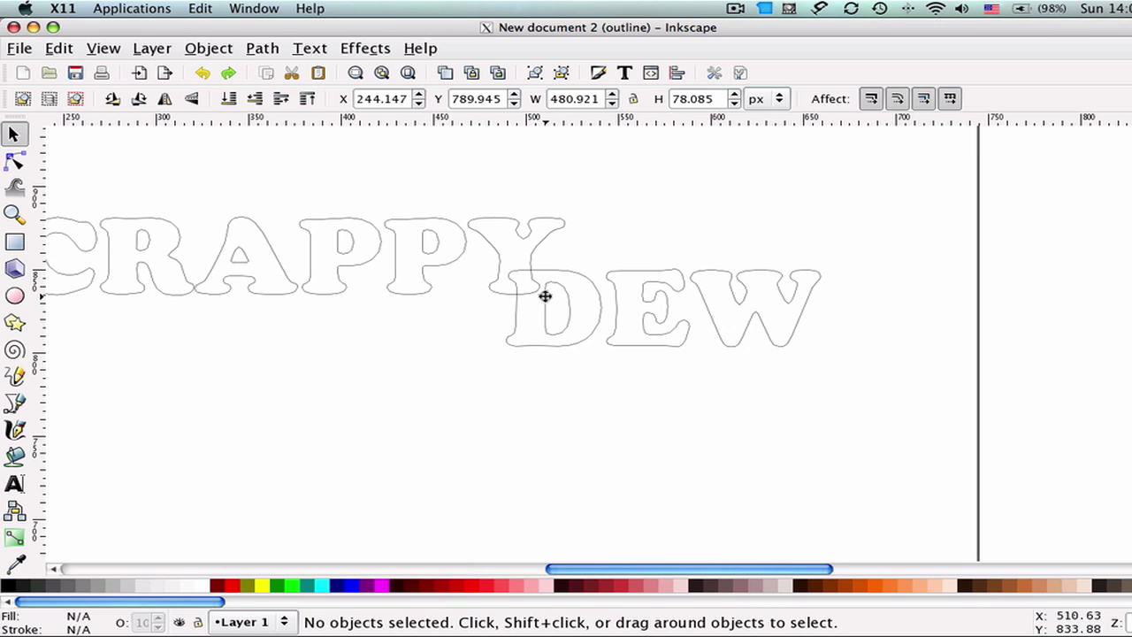
key(ctrl+z)
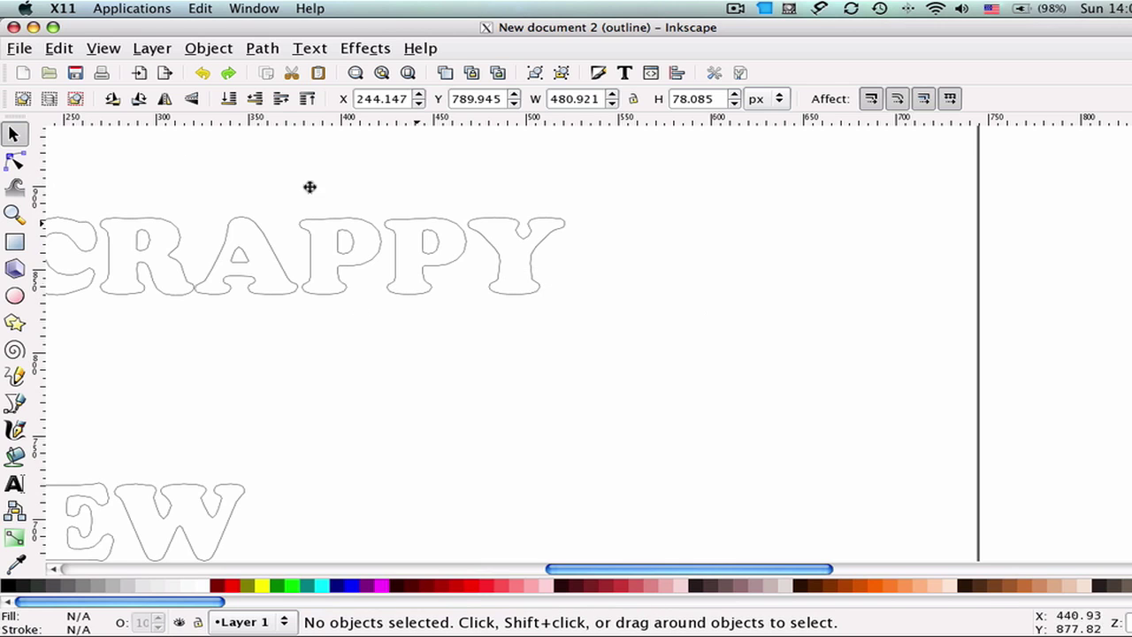
scroll(141, 174, left, 5)
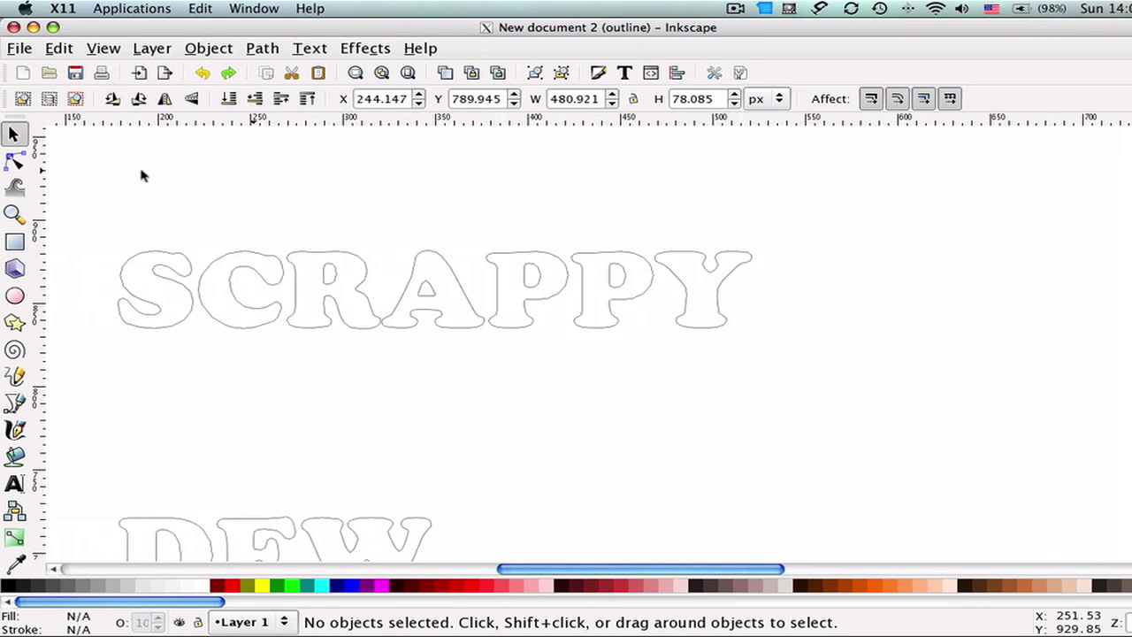
scroll(141, 174, down, 3)
scroll(237, 340, up, 3)
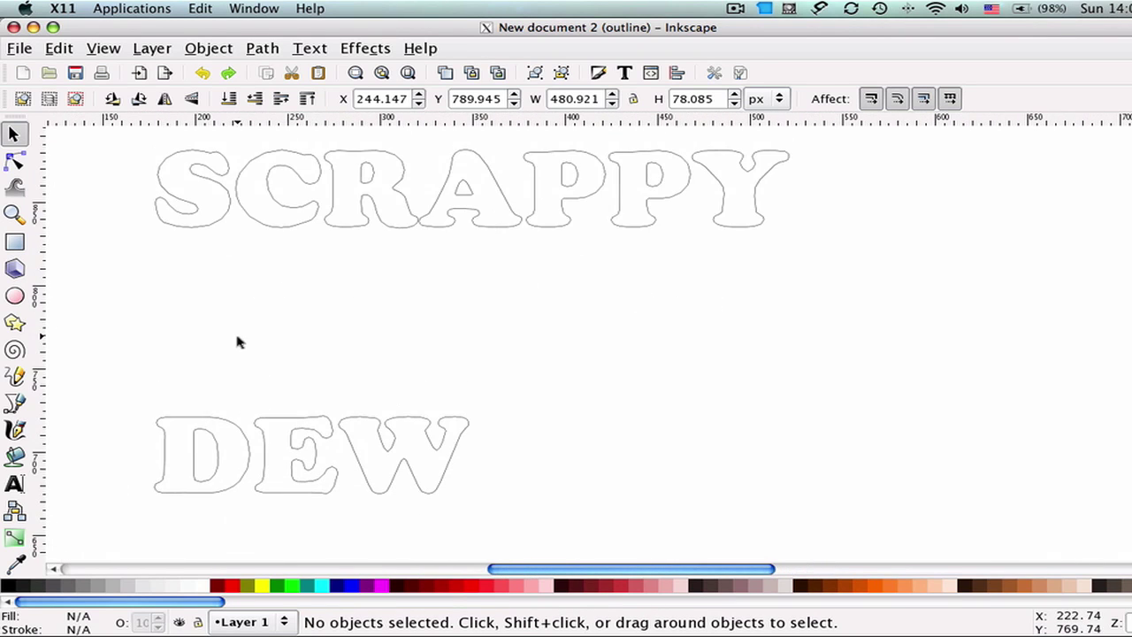
click(217, 433)
click(222, 416)
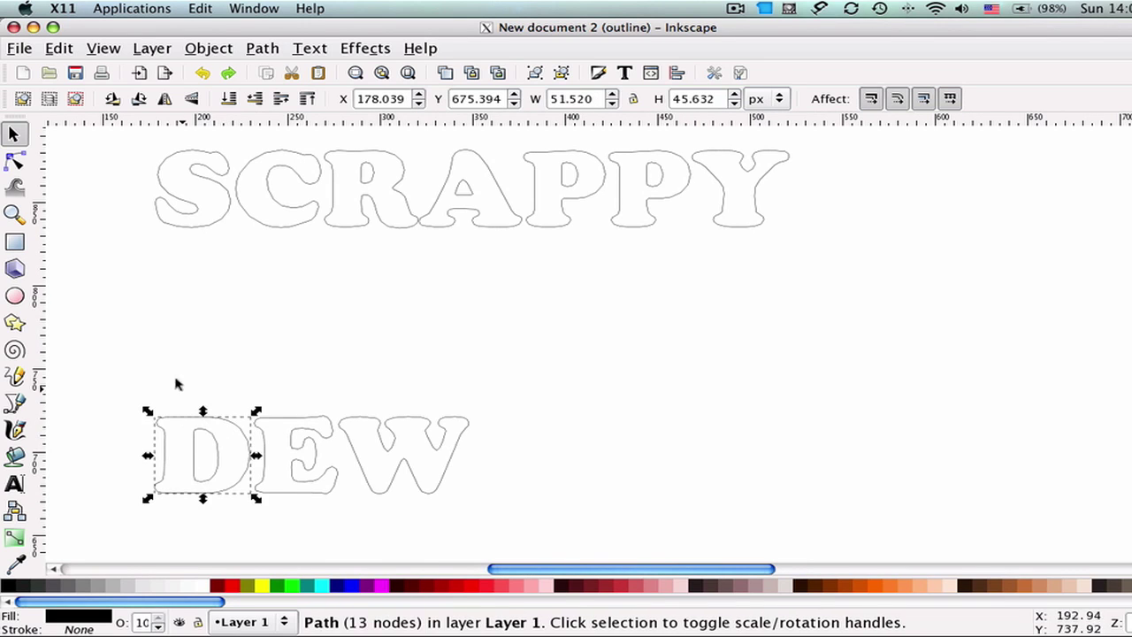
click(172, 374)
Move the DEW letters up and right so the D overlaps SCRAPPY's Y
drag(125, 355, 649, 554)
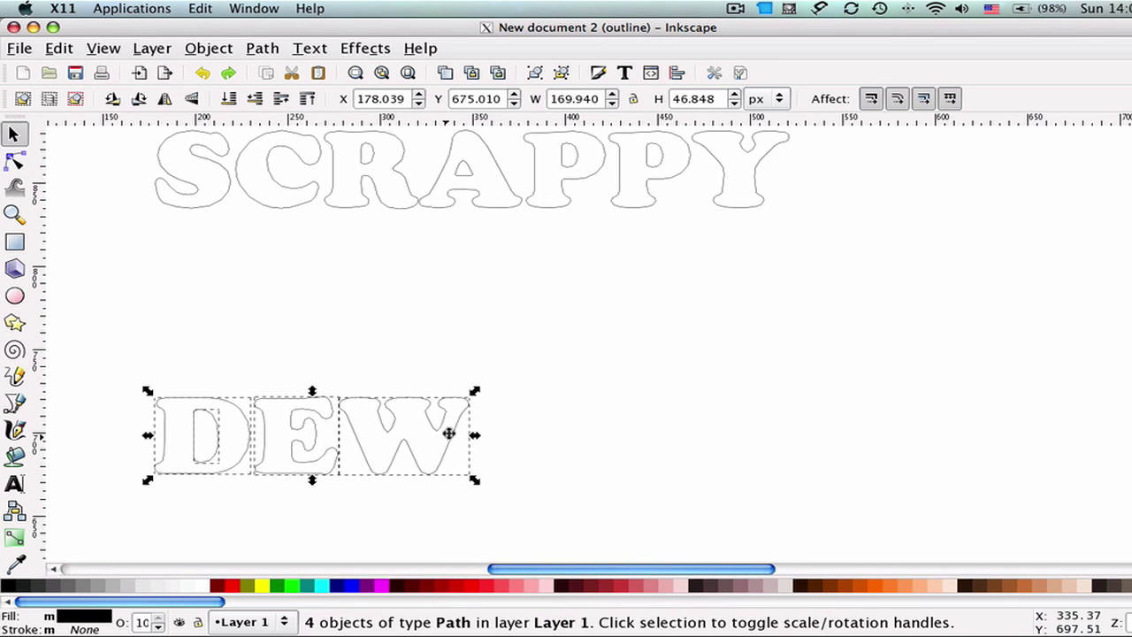
drag(493, 410, 1038, 218)
click(893, 355)
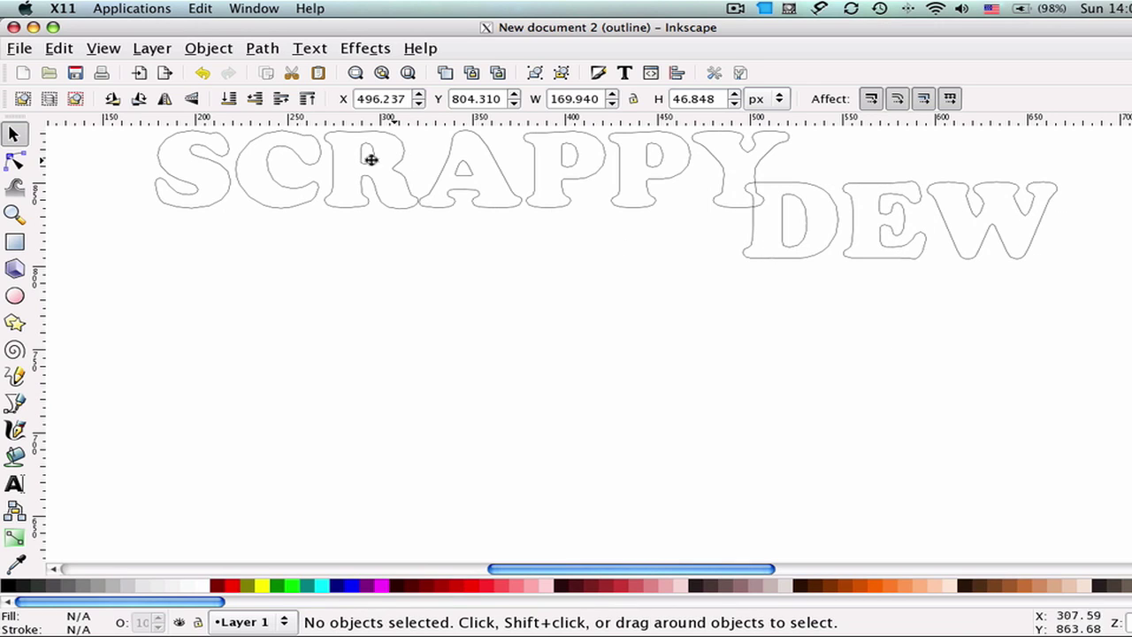
Rubber-band select all the SCRAPPY DEW letter paths
scroll(97, 148, up, 2)
scroll(95, 148, up, 1)
drag(94, 147, 1095, 378)
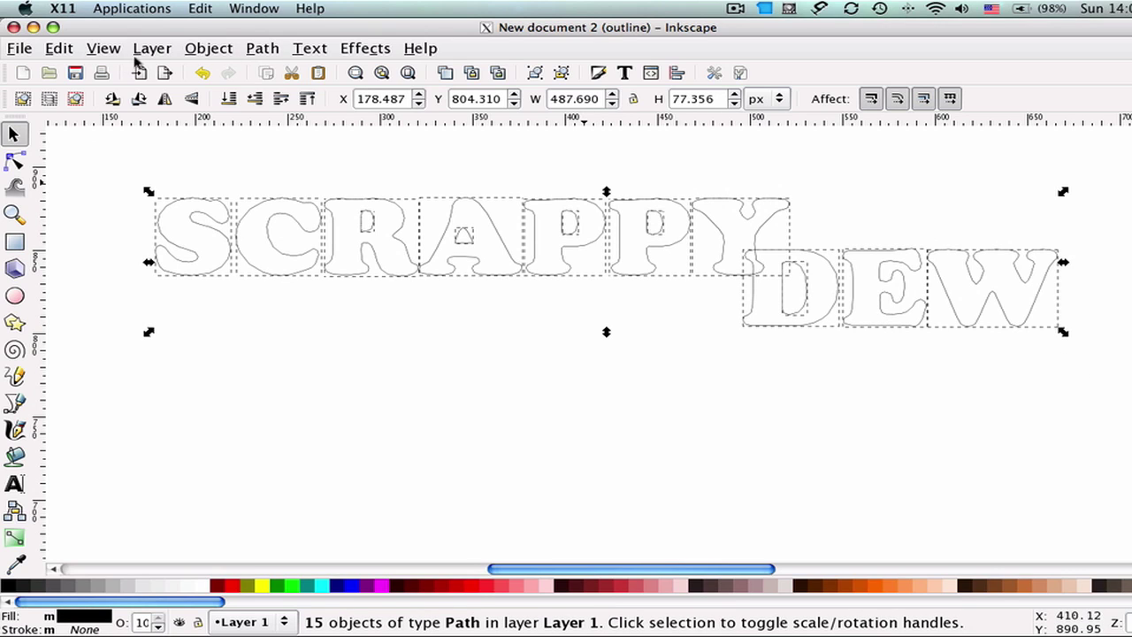
Union all letters into a single 181-node path and select the result
click(256, 51)
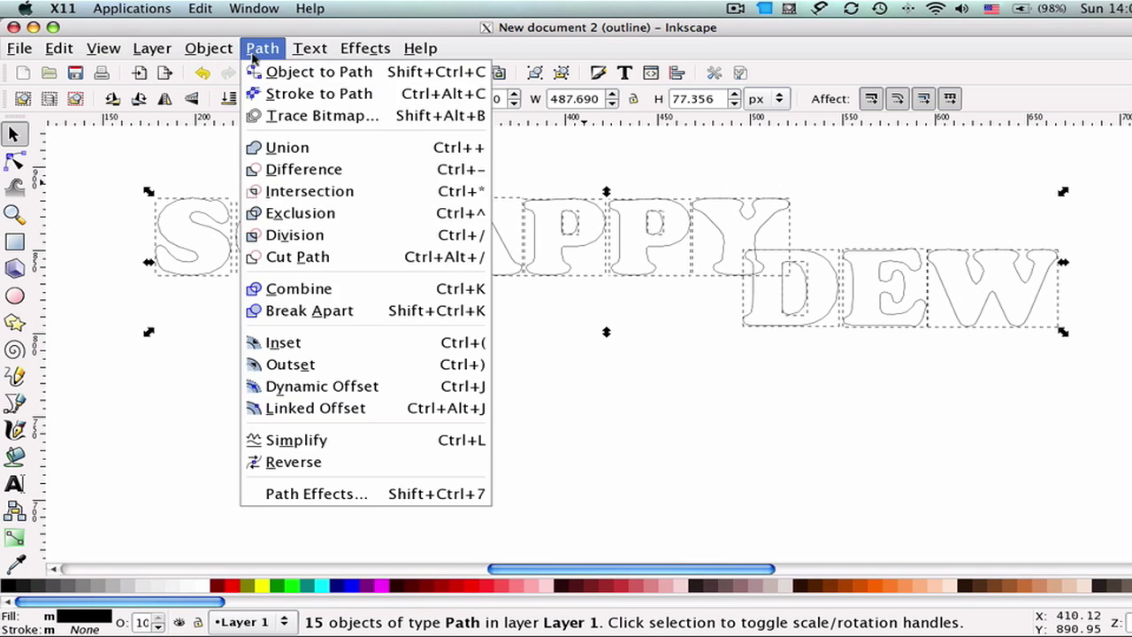
click(275, 155)
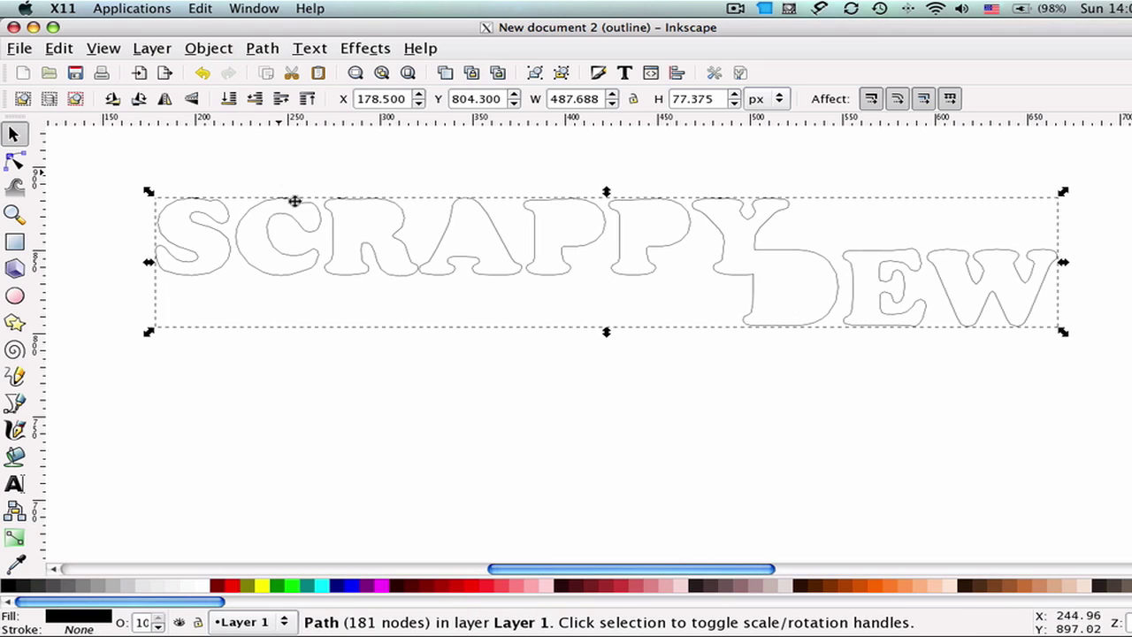
click(414, 397)
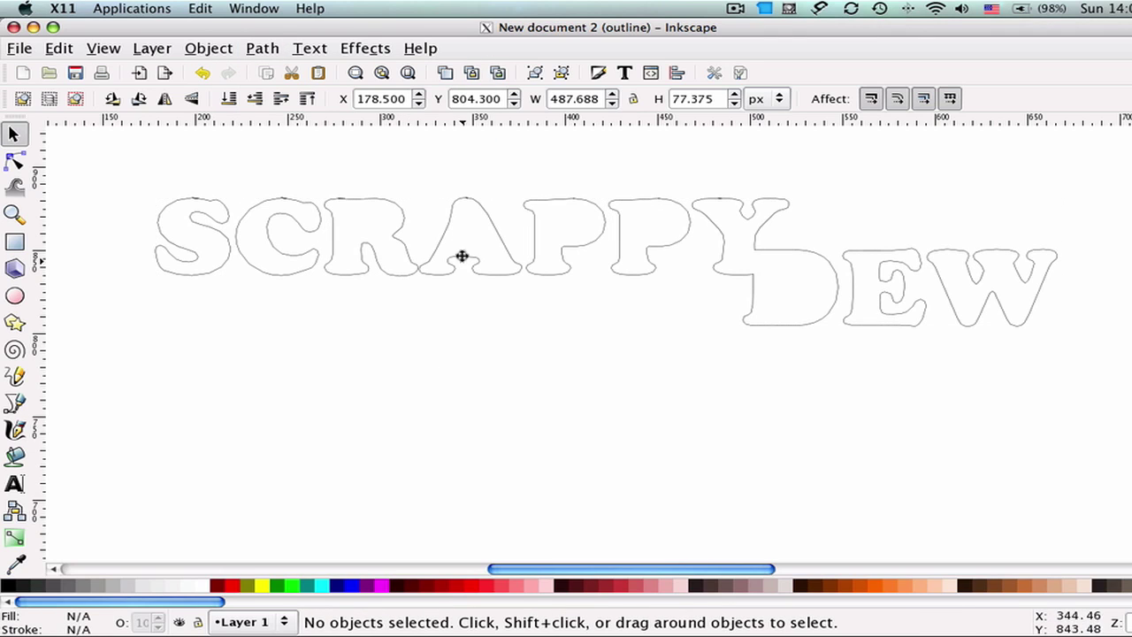
click(760, 222)
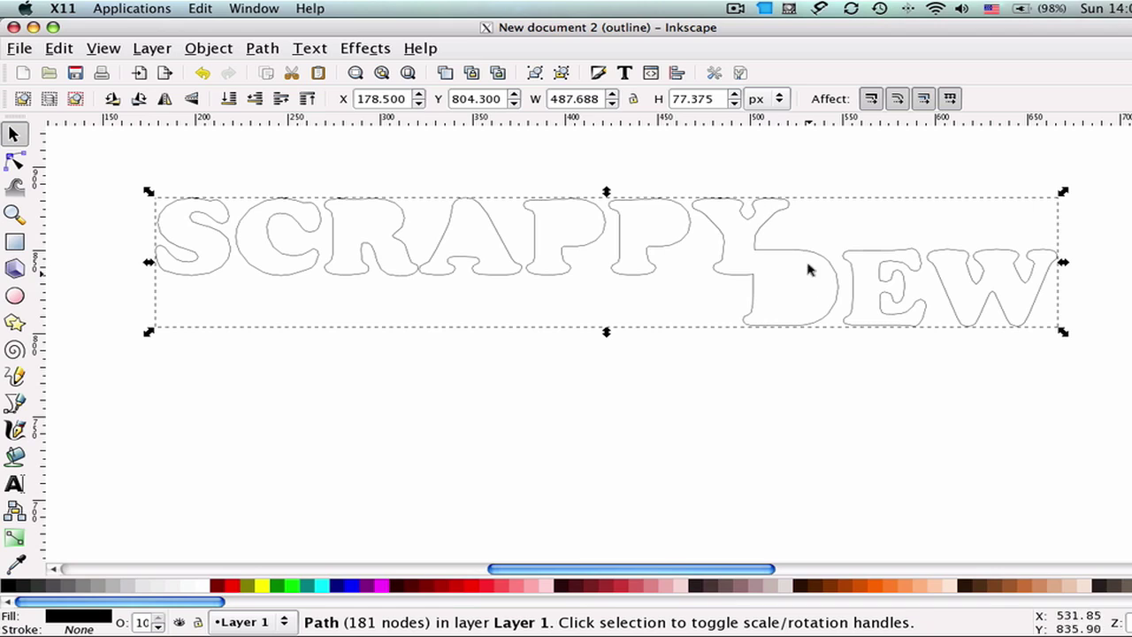